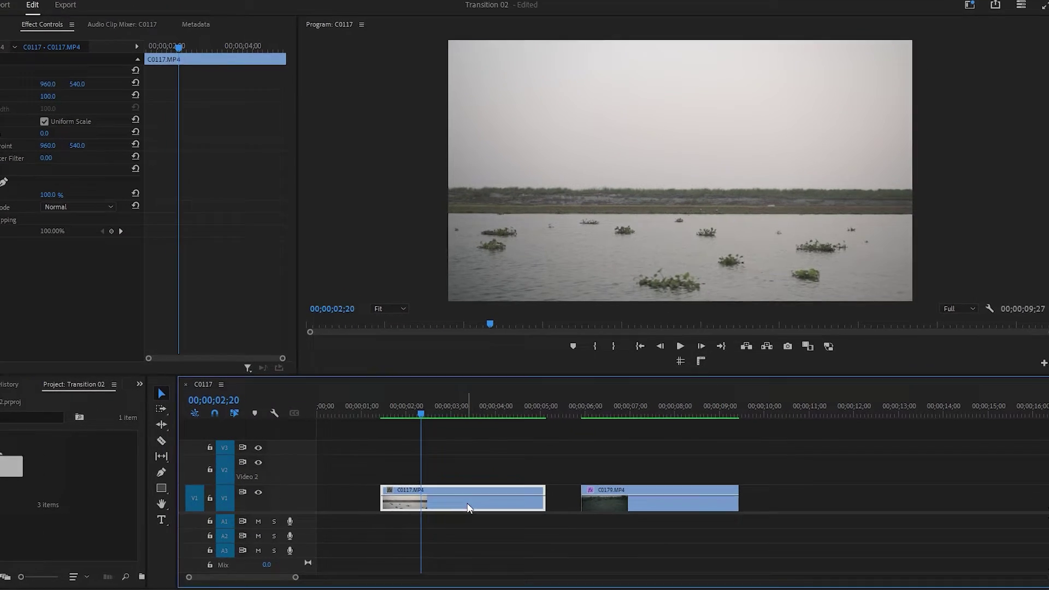
# Step: Move C0117 up to V2 and slide C0179 left on V1 to overlap C0117's end
pyautogui.moveTo(492, 488); pyautogui.dragTo(452, 475)
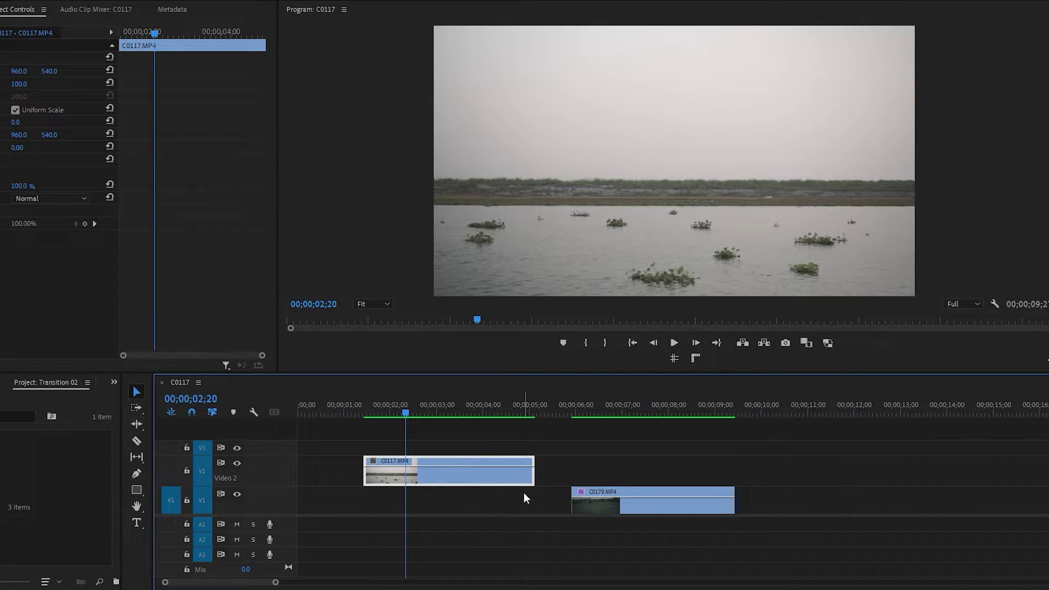
pyautogui.moveTo(654, 506); pyautogui.dragTo(565, 509)
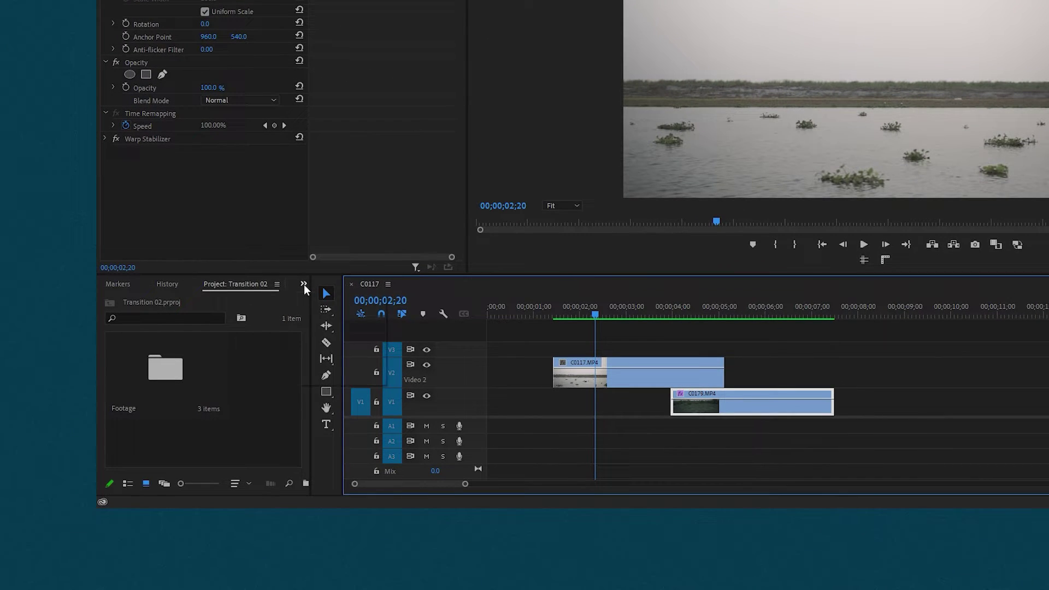
# Step: Search the effects for 'grad', drop Gradient Wipe onto C0117, and park the playhead near 04;00
pyautogui.click(114, 382)
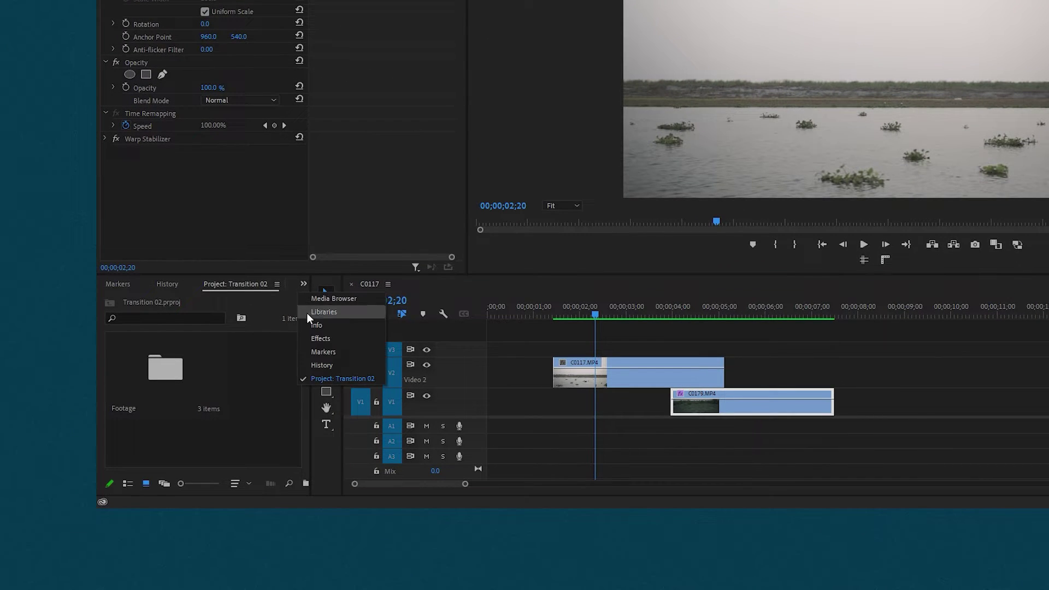
pyautogui.click(317, 338)
pyautogui.click(216, 300)
pyautogui.write('gradient')
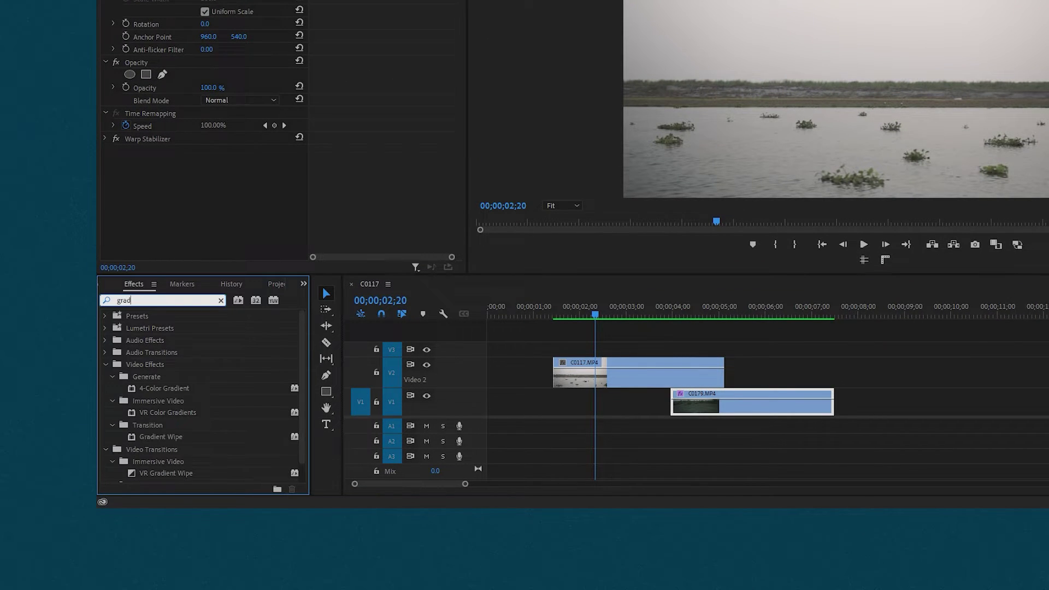
pyautogui.moveTo(159, 436); pyautogui.dragTo(633, 373)
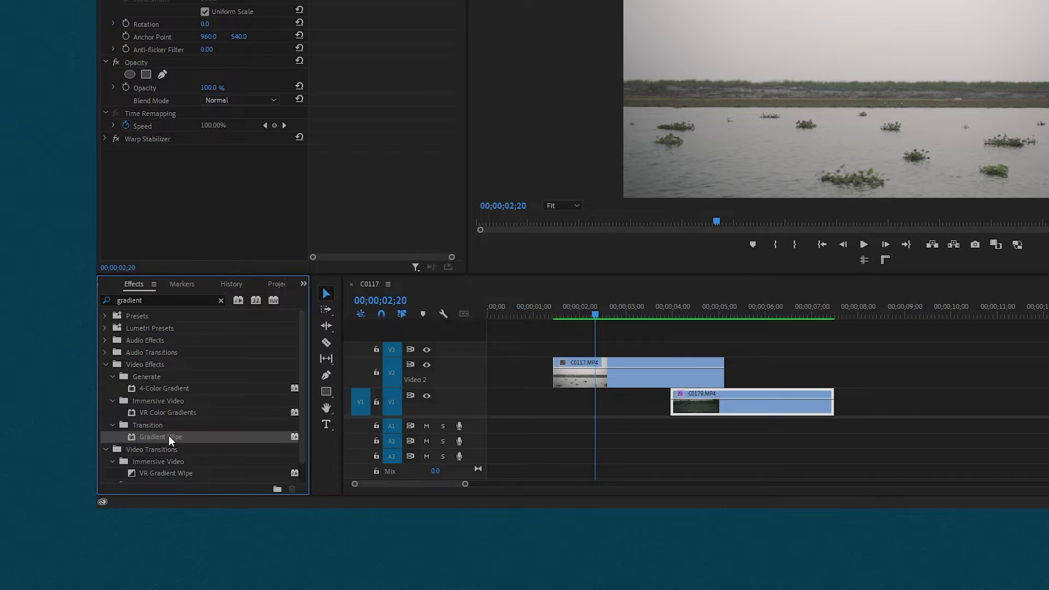
pyautogui.moveTo(536, 493); pyautogui.dragTo(540, 496)
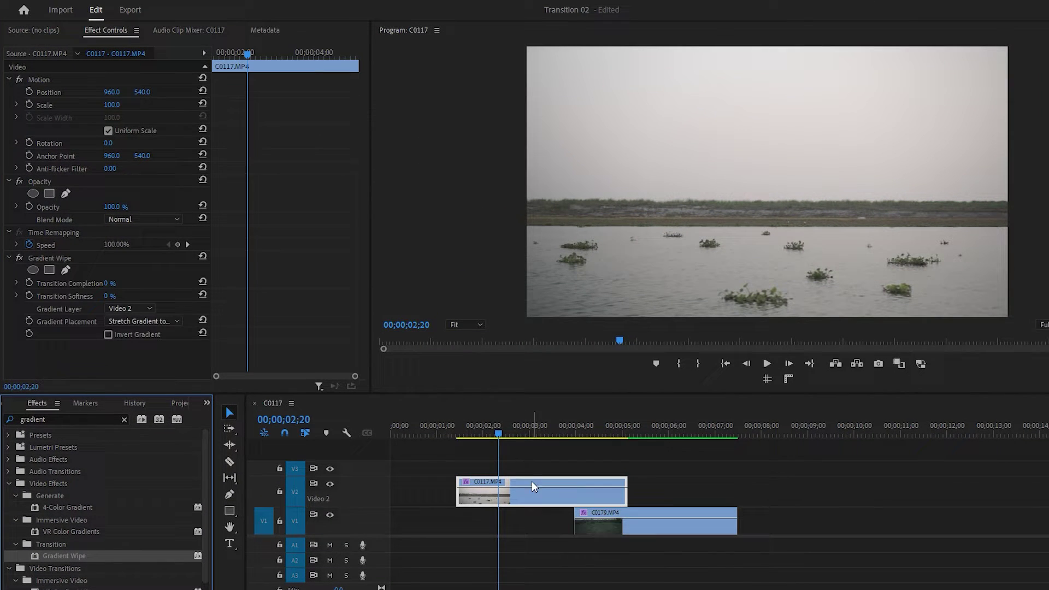
pyautogui.moveTo(500, 434); pyautogui.dragTo(574, 437)
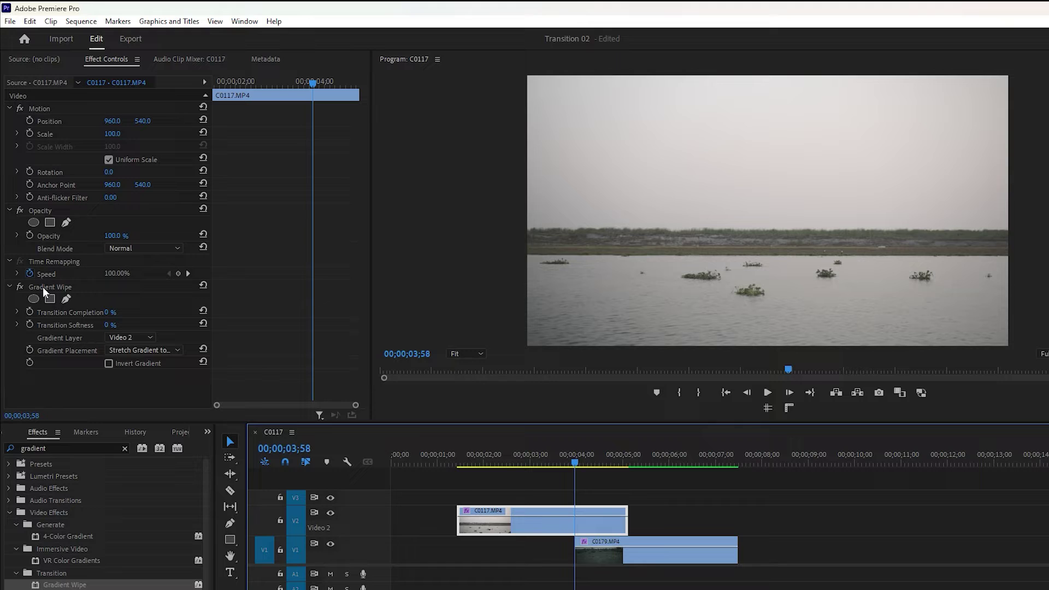
# Step: Keyframe Transition Completion at 0% at 03;58 and 100% at 05;04, then preview the wipe
pyautogui.click(29, 312)
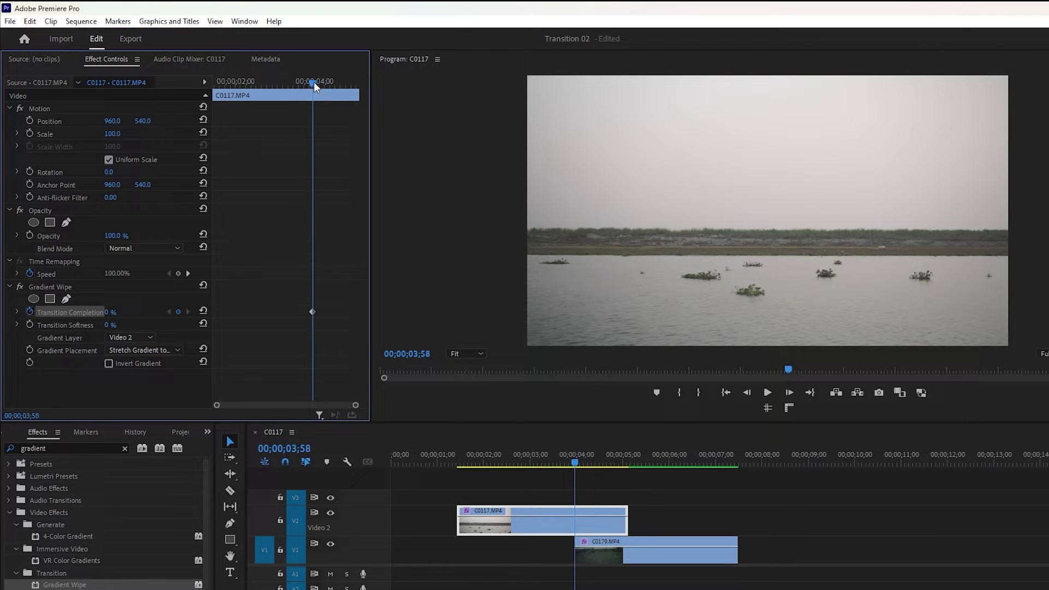
pyautogui.moveTo(314, 82); pyautogui.dragTo(358, 84)
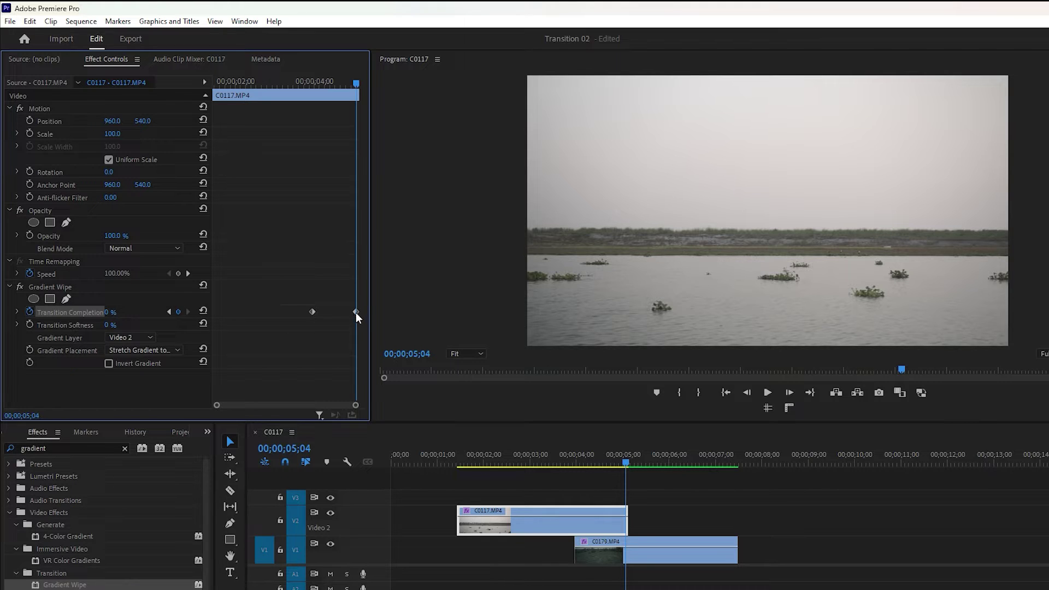
pyautogui.click(107, 312)
pyautogui.write('100')
pyautogui.press('Return')
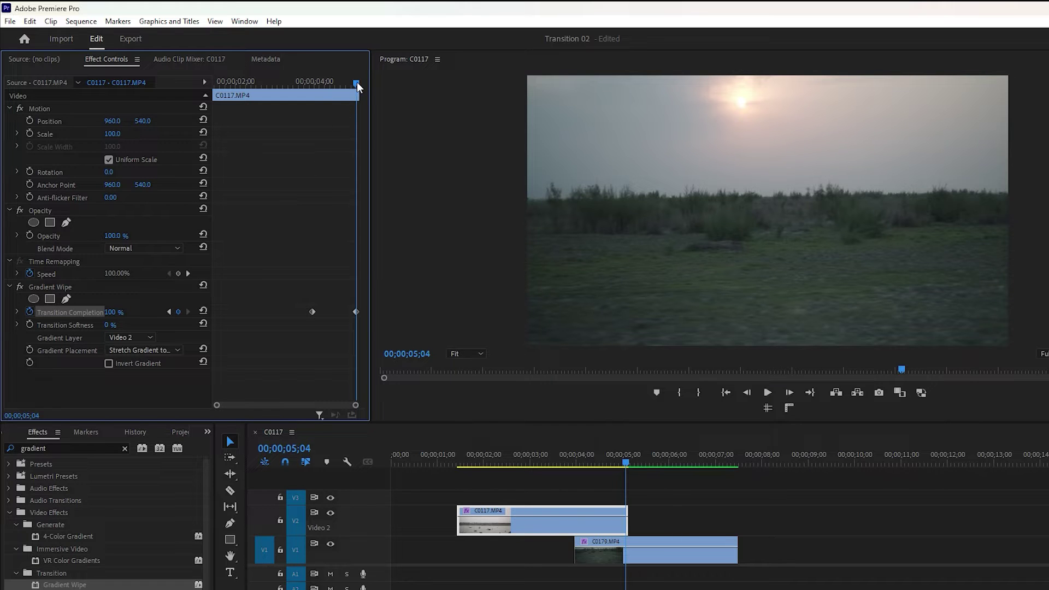
pyautogui.moveTo(356, 82)
pyautogui.mouseDown()
pyautogui.moveTo(303, 87)
pyautogui.moveTo(339, 90)
pyautogui.mouseUp()
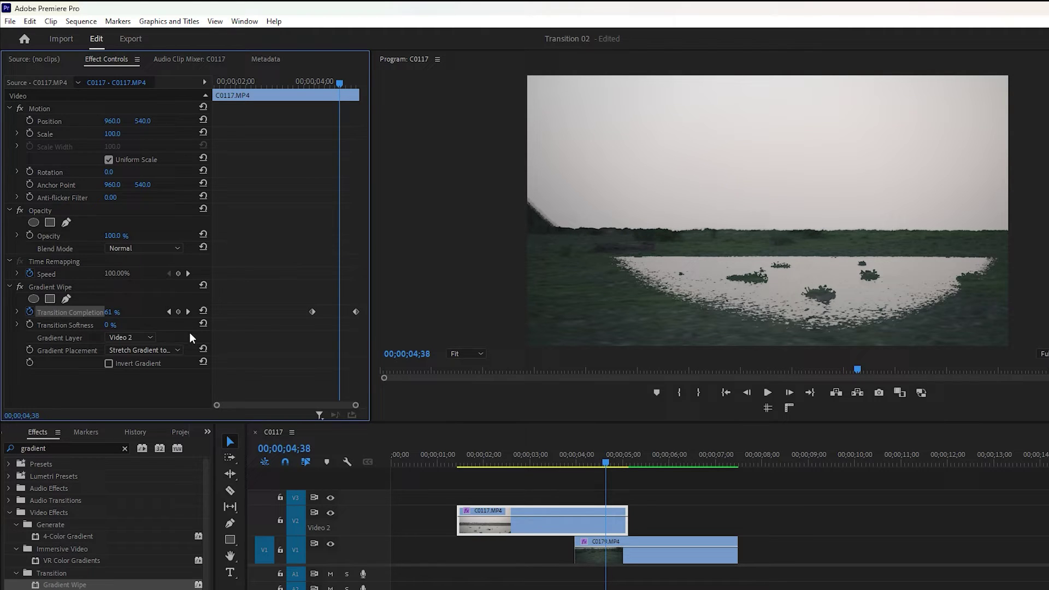
# Step: Set Transition Softness to 90%, keeping Gradient Layer Video 2, stretched placement, and Invert off
pyautogui.moveTo(107, 327); pyautogui.dragTo(162, 328)
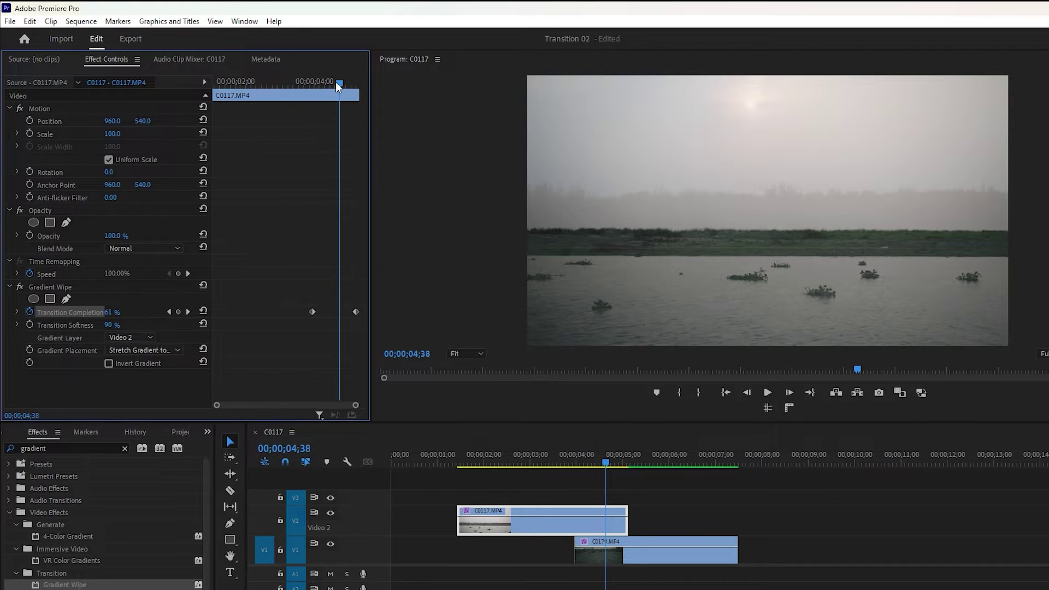
pyautogui.moveTo(336, 81); pyautogui.dragTo(339, 84)
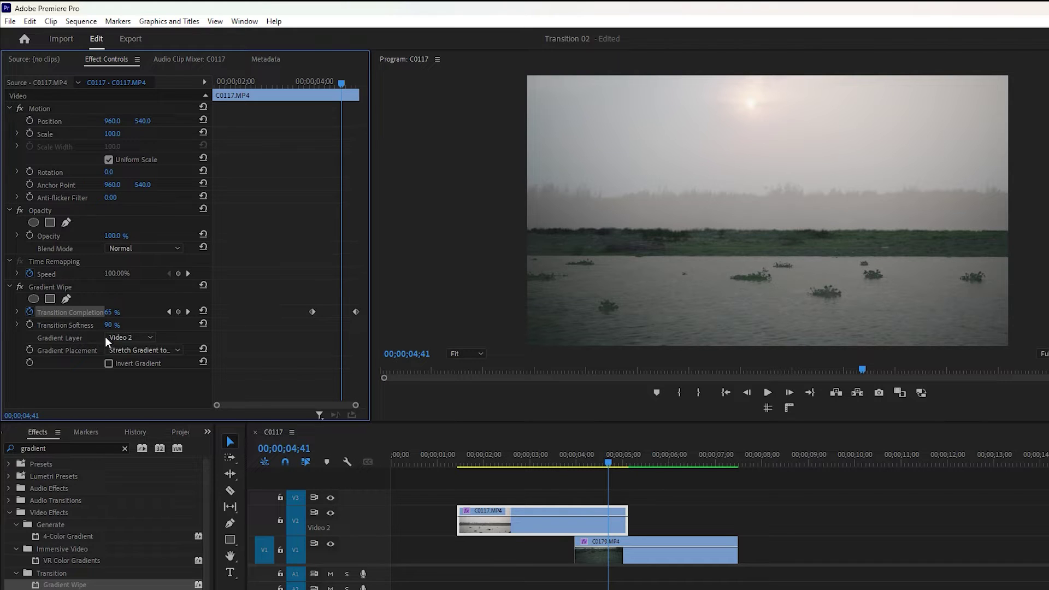
pyautogui.click(145, 337)
pyautogui.click(139, 381)
pyautogui.click(170, 349)
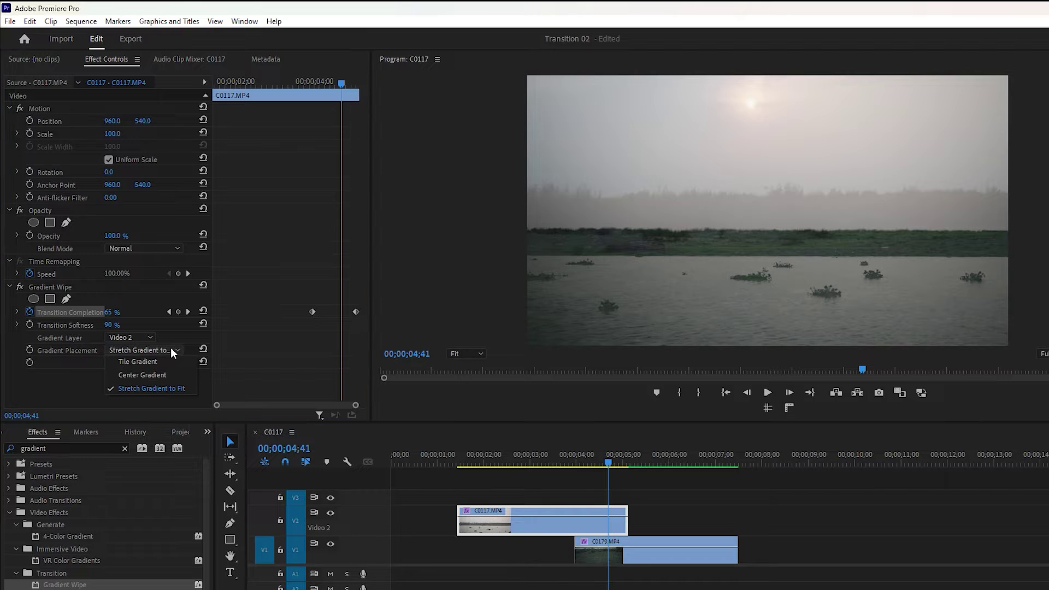
pyautogui.click(158, 386)
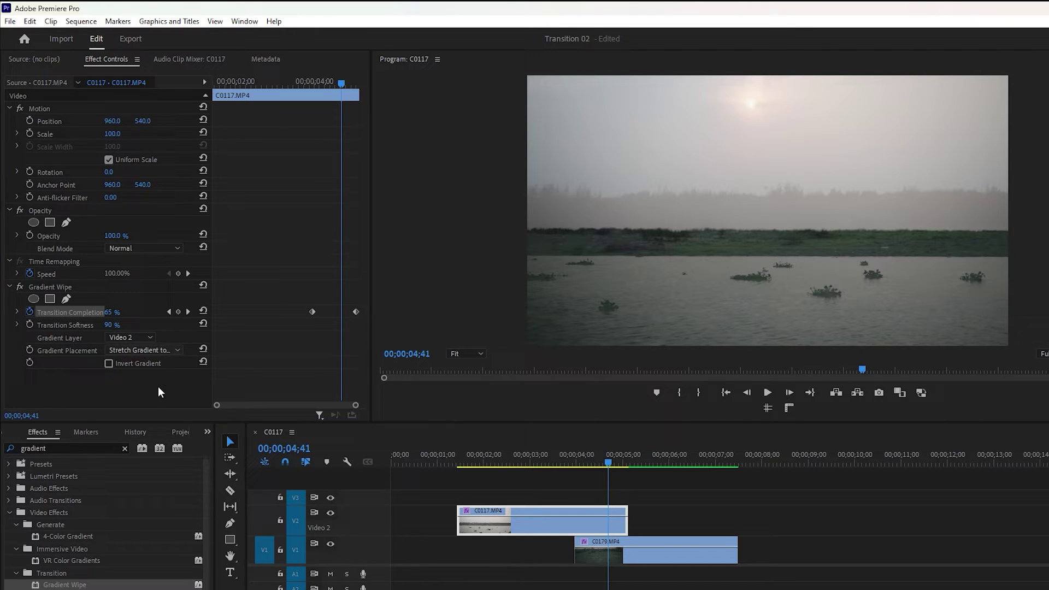
pyautogui.click(108, 363)
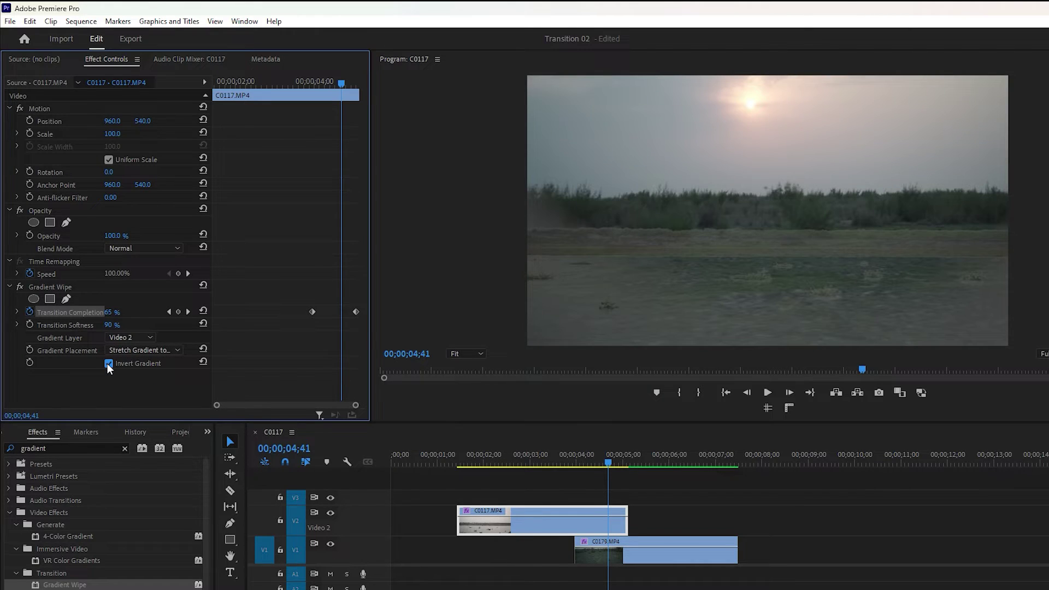
pyautogui.click(108, 364)
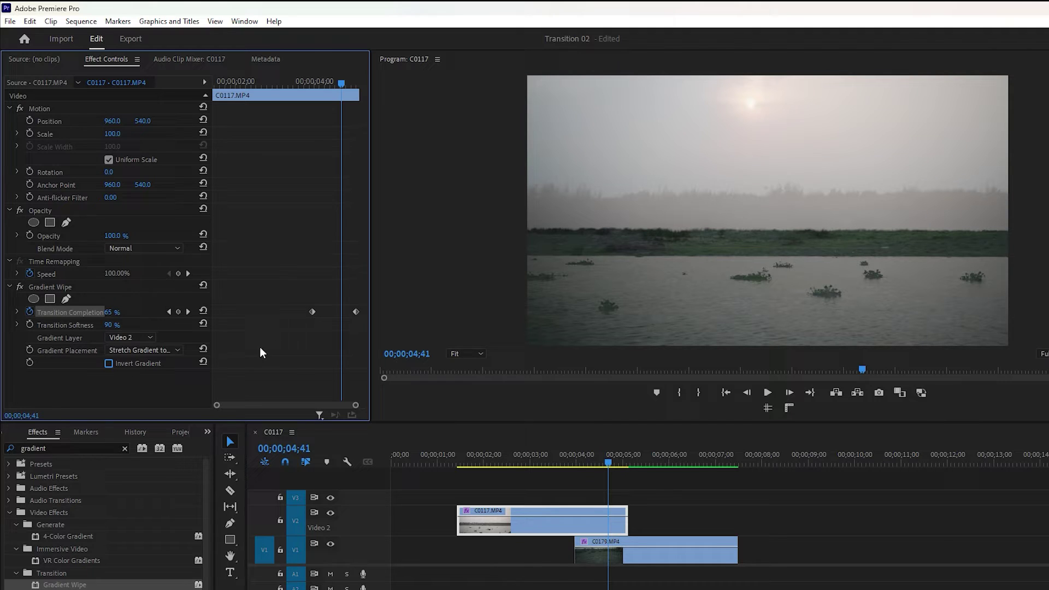
pyautogui.click(309, 311)
# Step: Apply Ease Out to the first Transition Completion keyframe and Ease In to the second
pyautogui.rightClick(309, 310)
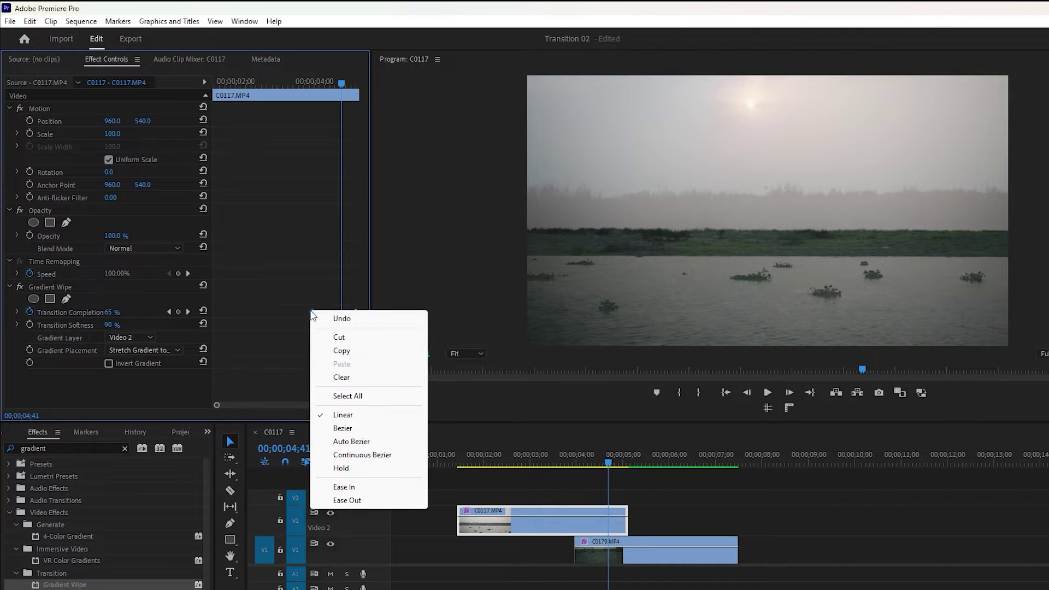
pyautogui.click(346, 501)
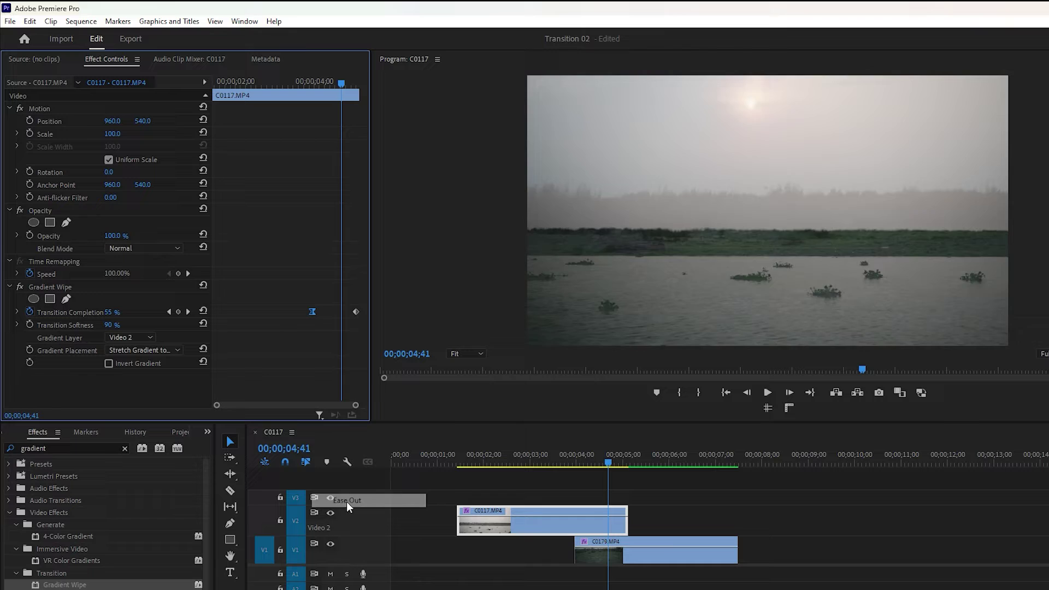
pyautogui.rightClick(356, 313)
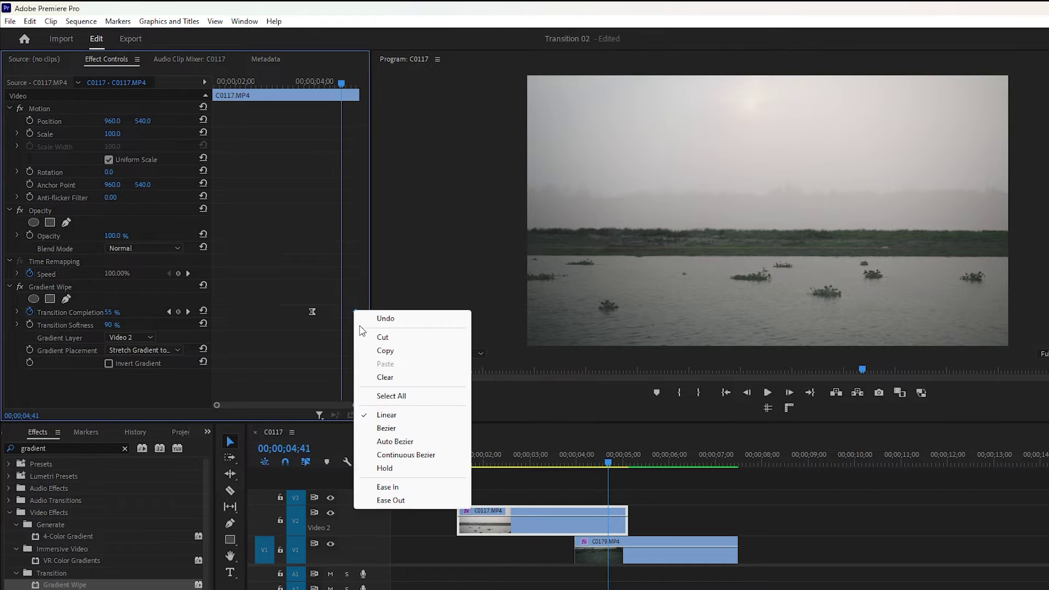
pyautogui.click(381, 487)
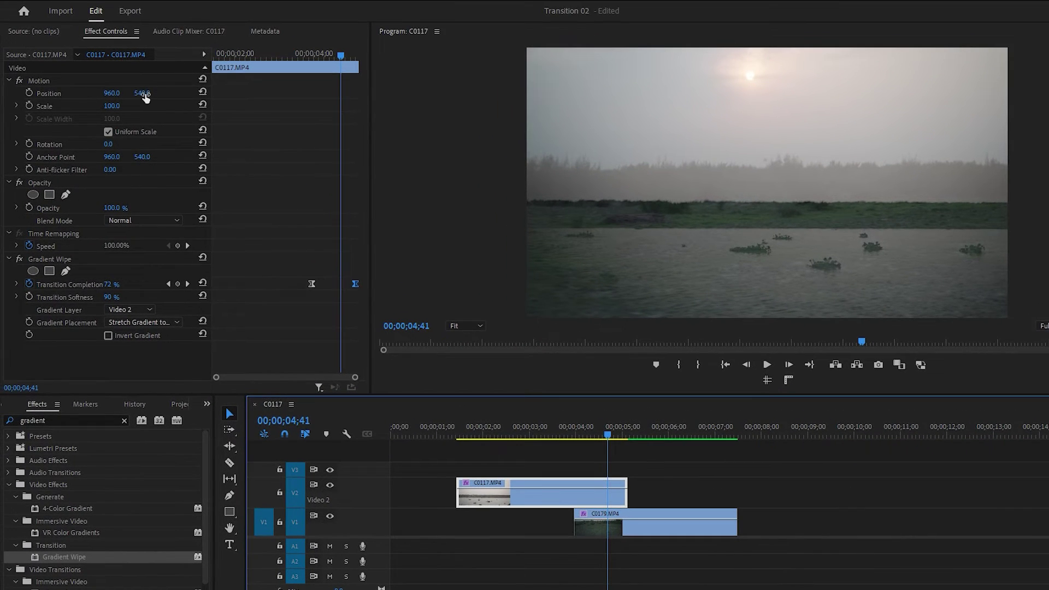
# Step: Set C0117's Position Y to 494 and C0179's to 635, then scrub through the wipe
pyautogui.moveTo(145, 96); pyautogui.dragTo(119, 97)
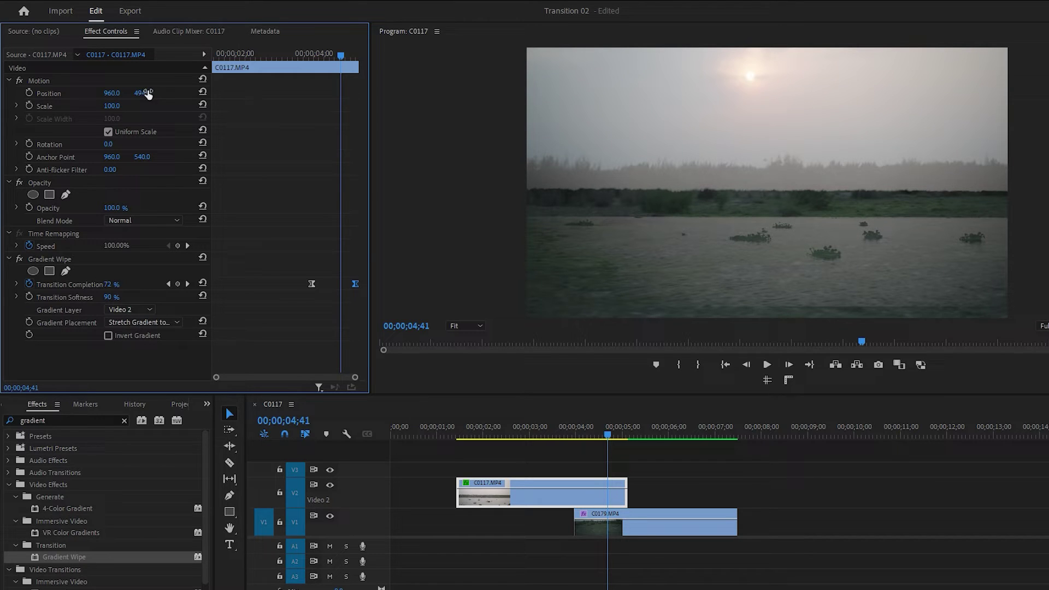
pyautogui.click(613, 517)
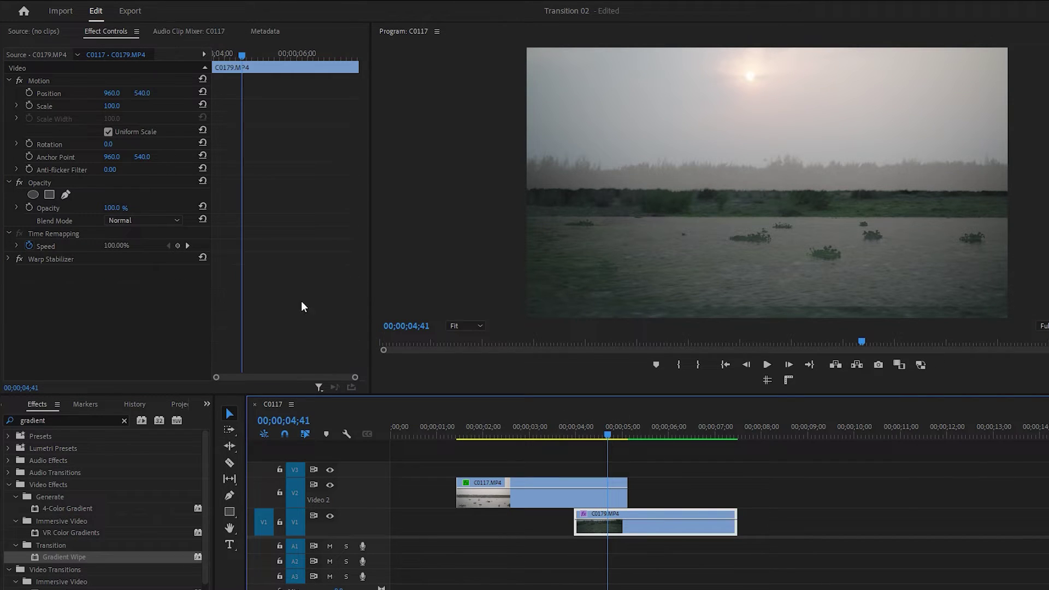
pyautogui.moveTo(142, 93); pyautogui.dragTo(256, 156)
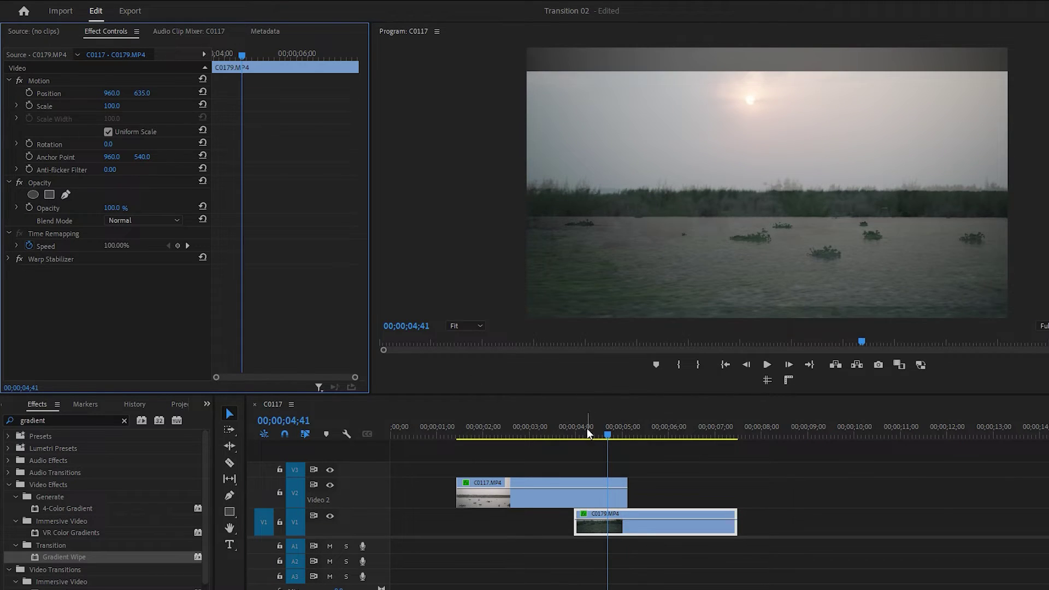
pyautogui.moveTo(587, 428); pyautogui.dragTo(616, 436)
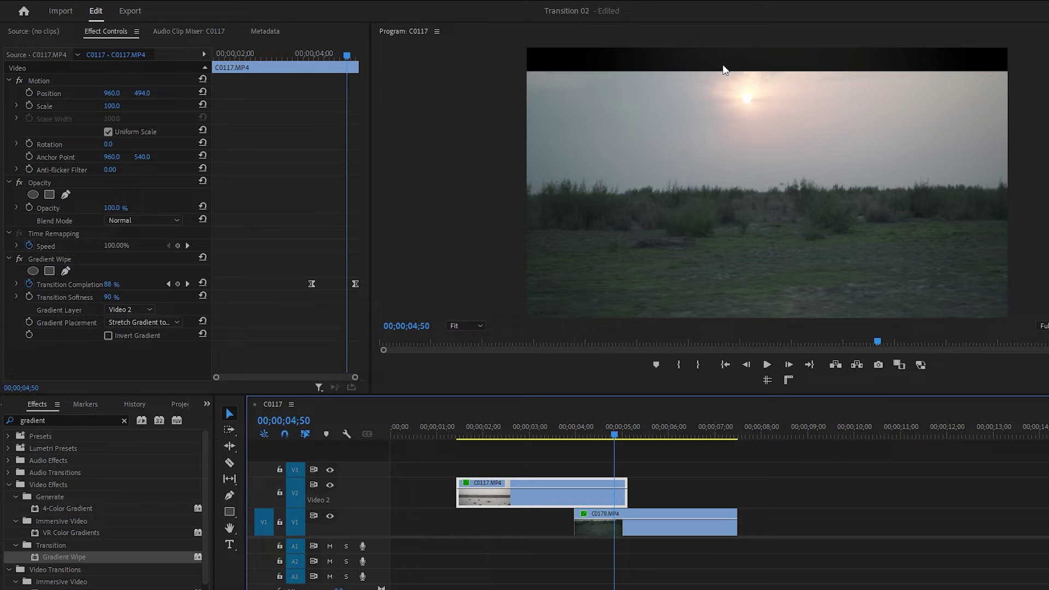
# Step: Create a 1920x1080 adjustment layer, place it on V3, and extend it to C0179's end
pyautogui.moveTo(583, 426); pyautogui.dragTo(538, 433)
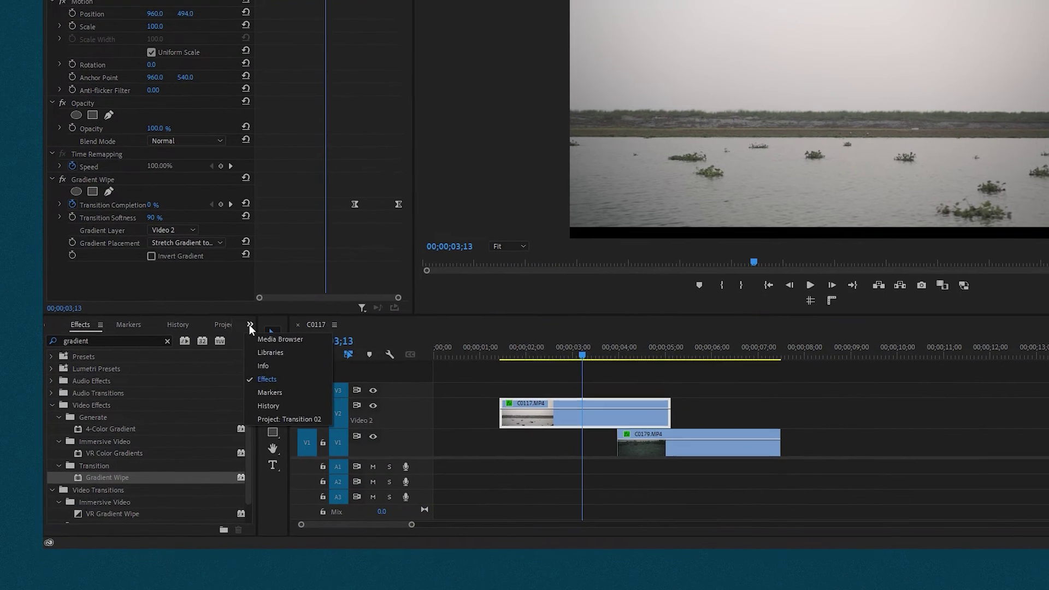
pyautogui.hotkey('shift', '1')
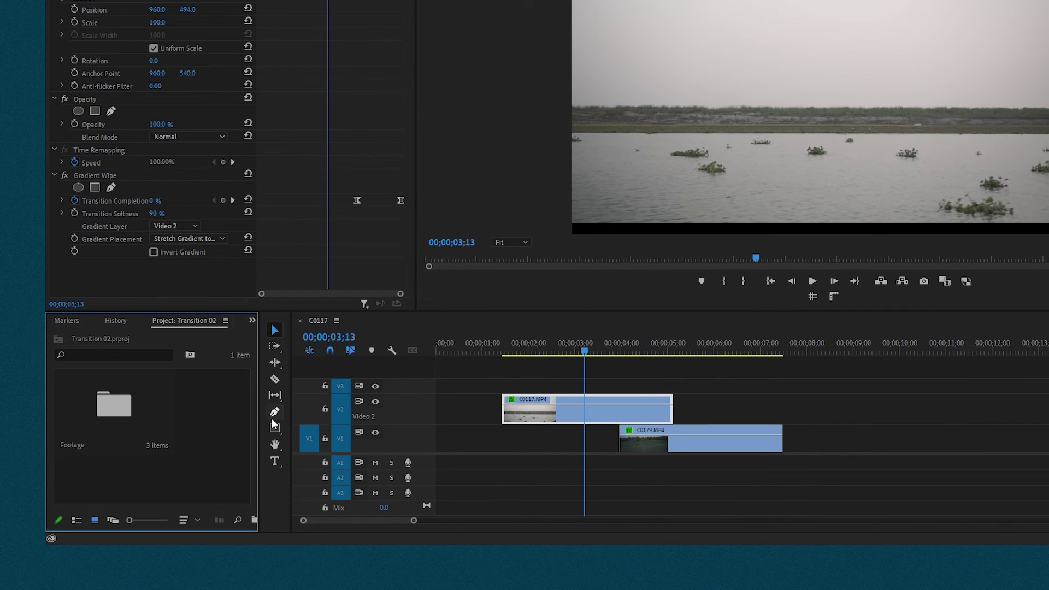
pyautogui.rightClick(214, 430)
pyautogui.moveTo(273, 242)
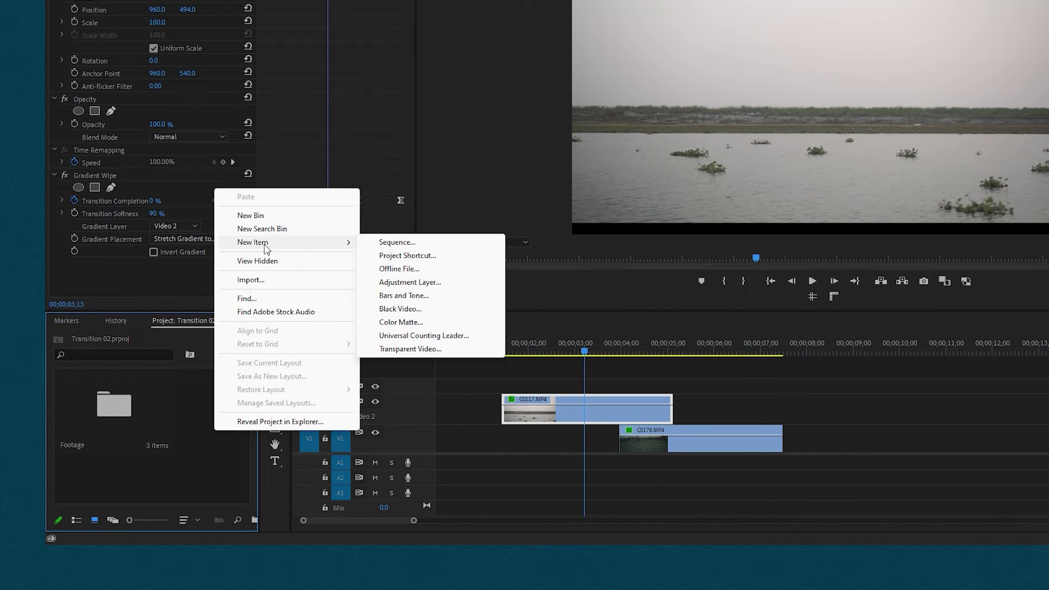
pyautogui.click(399, 283)
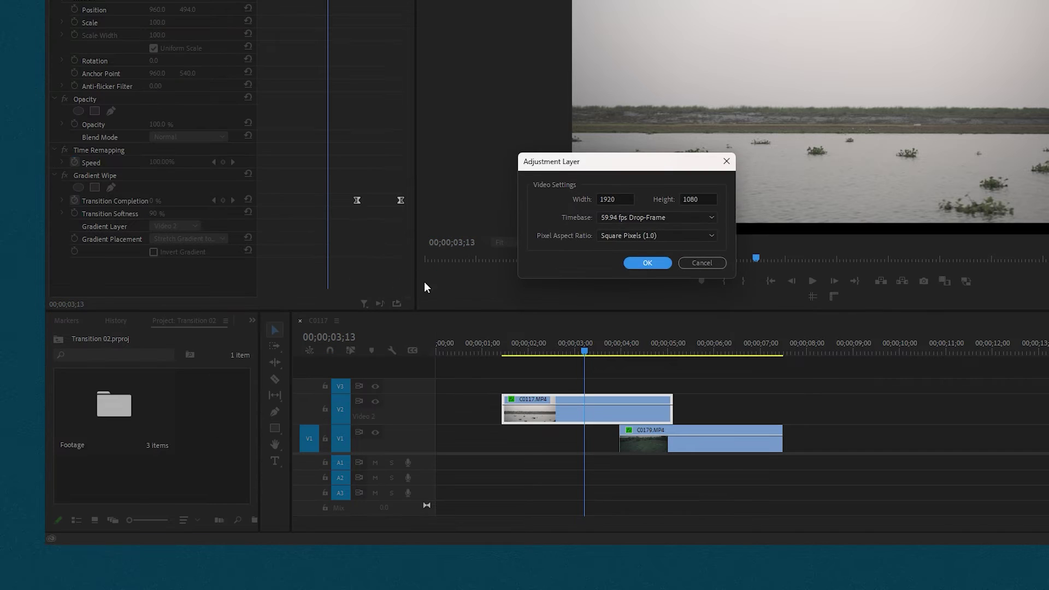
pyautogui.click(637, 265)
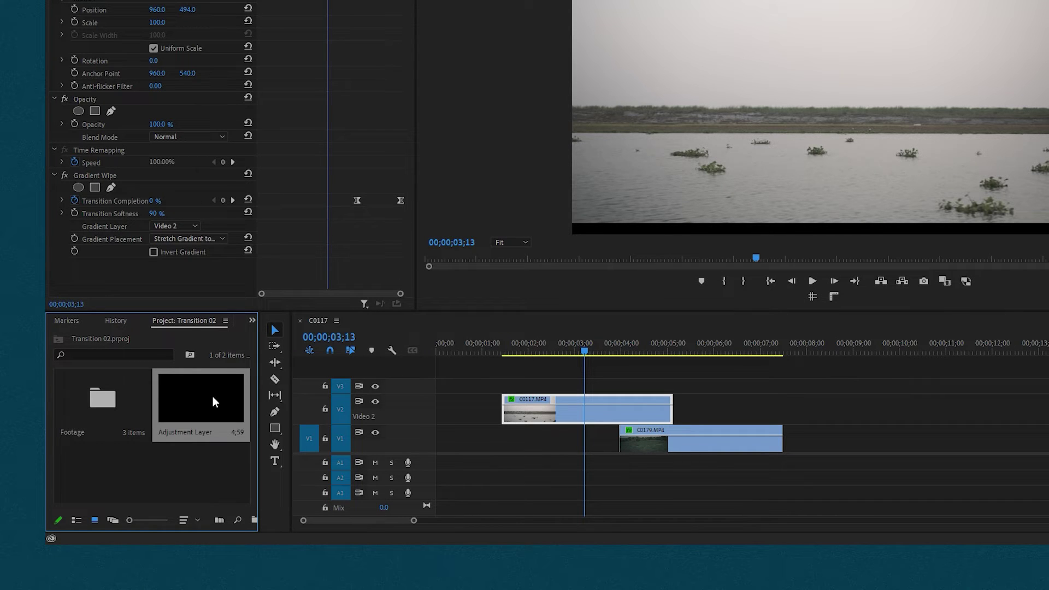
pyautogui.moveTo(213, 397); pyautogui.dragTo(504, 394)
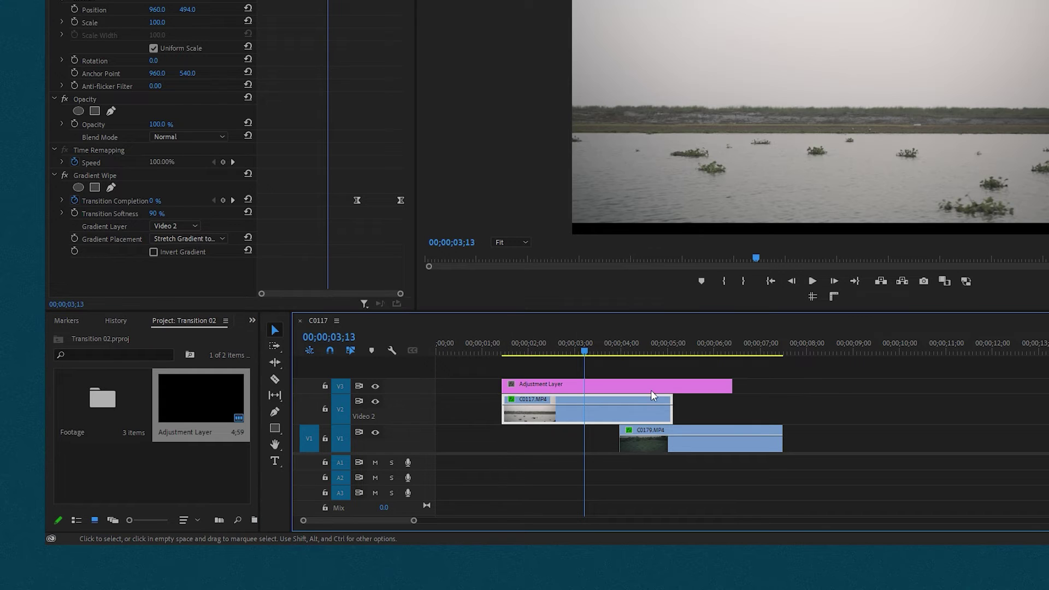
pyautogui.moveTo(731, 387); pyautogui.dragTo(777, 386)
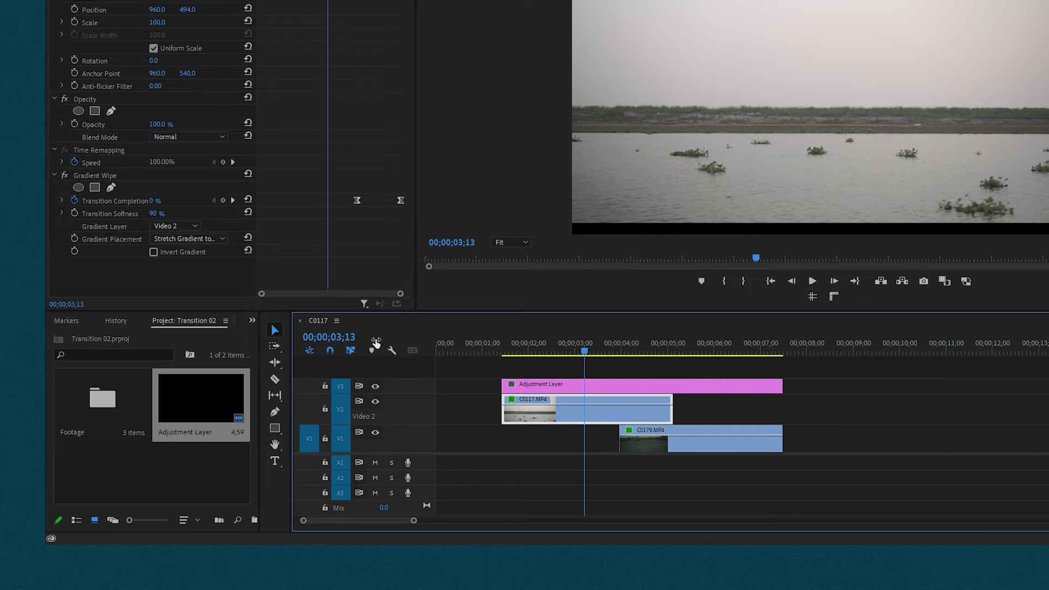
# Step: Search the effects for 'crop' and apply Crop to the adjustment layer
pyautogui.click(252, 320)
pyautogui.click(271, 375)
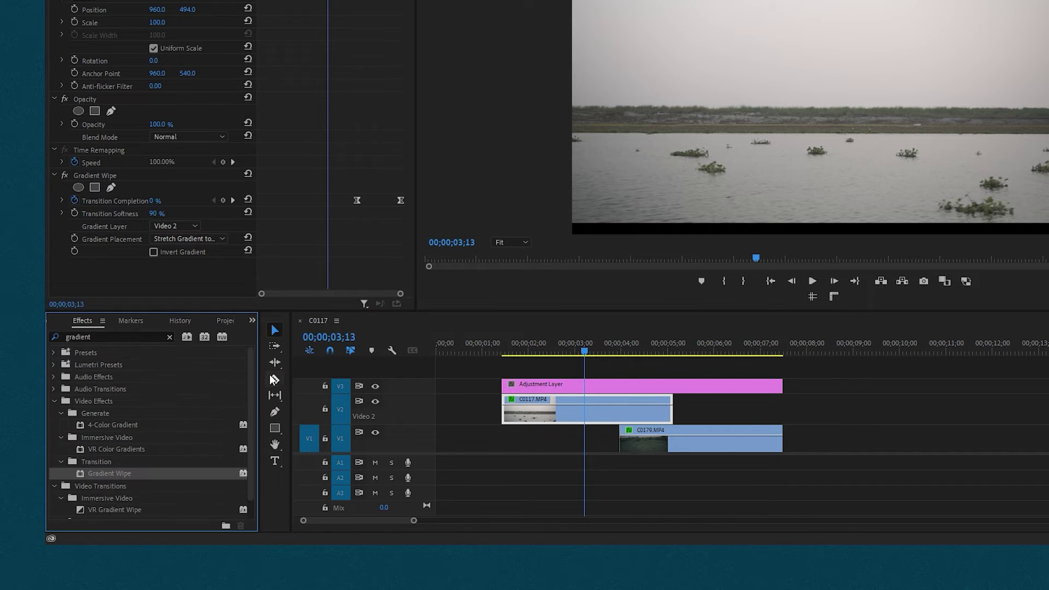
pyautogui.click(169, 337)
pyautogui.write('crop')
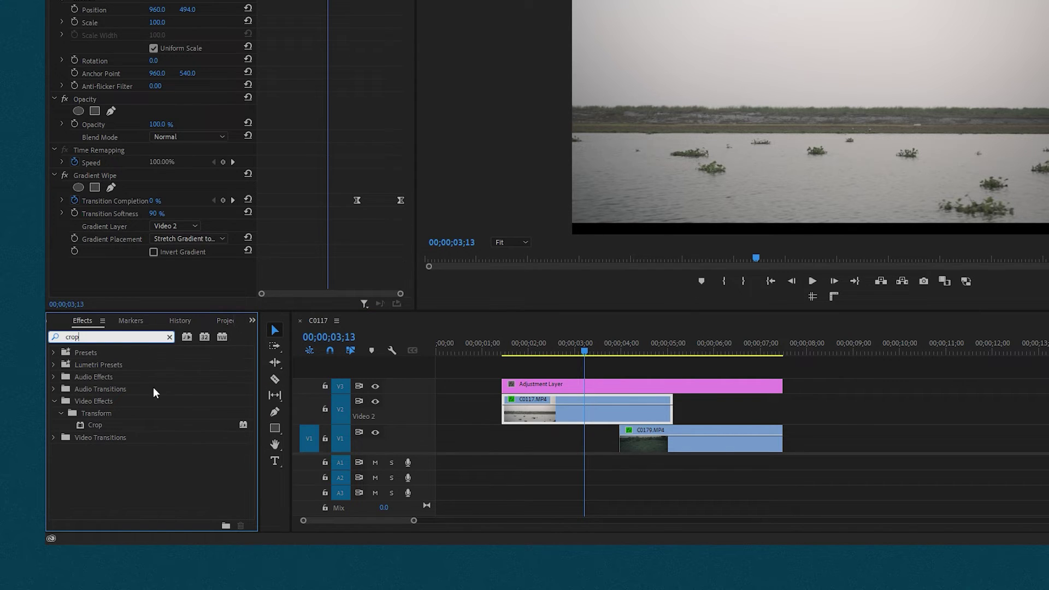
pyautogui.moveTo(93, 425); pyautogui.dragTo(578, 389)
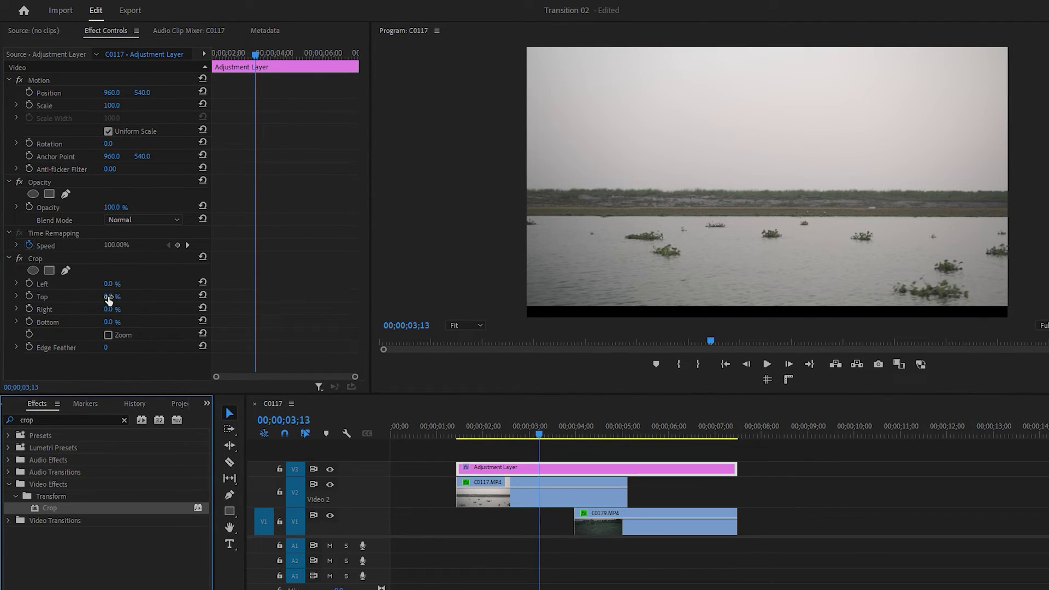
# Step: Set Crop Top and Bottom to 11% and preview the letterboxed result
pyautogui.click(109, 298)
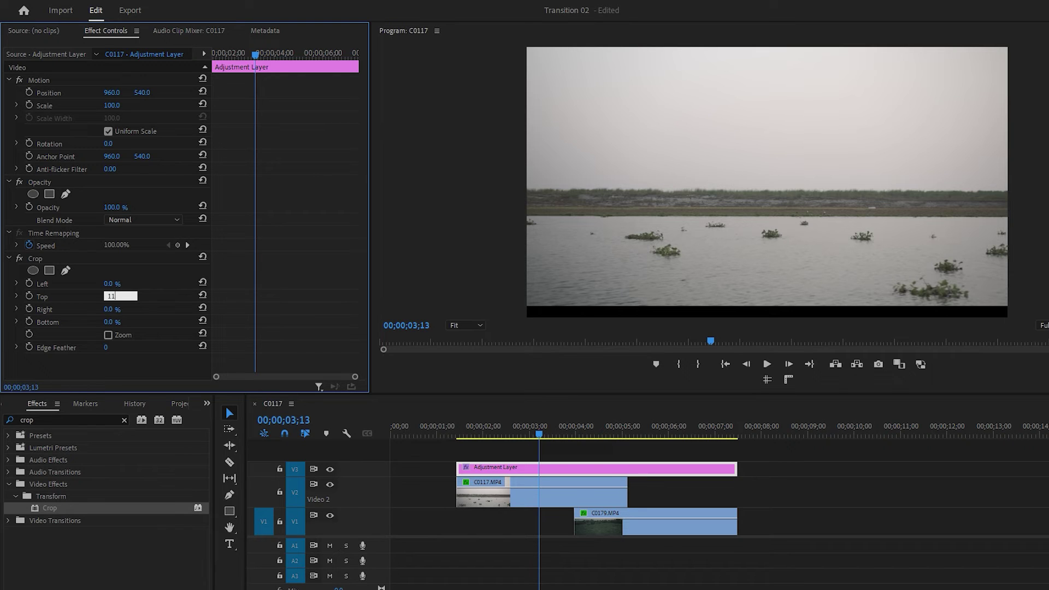
pyautogui.write('11')
pyautogui.press('Tab')
pyautogui.press('Tab')
pyautogui.write('11')
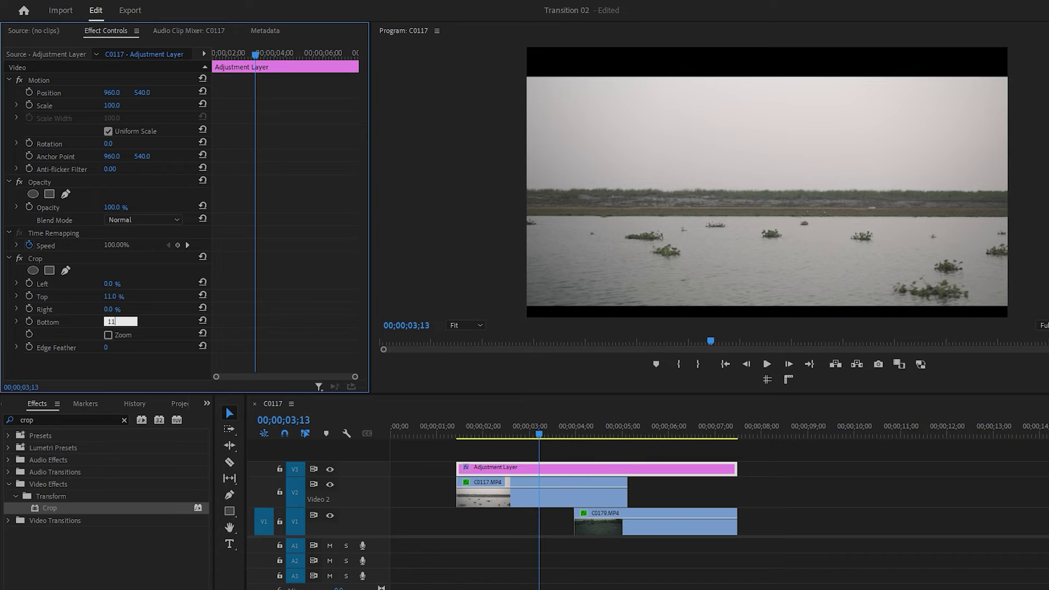
pyautogui.click(143, 366)
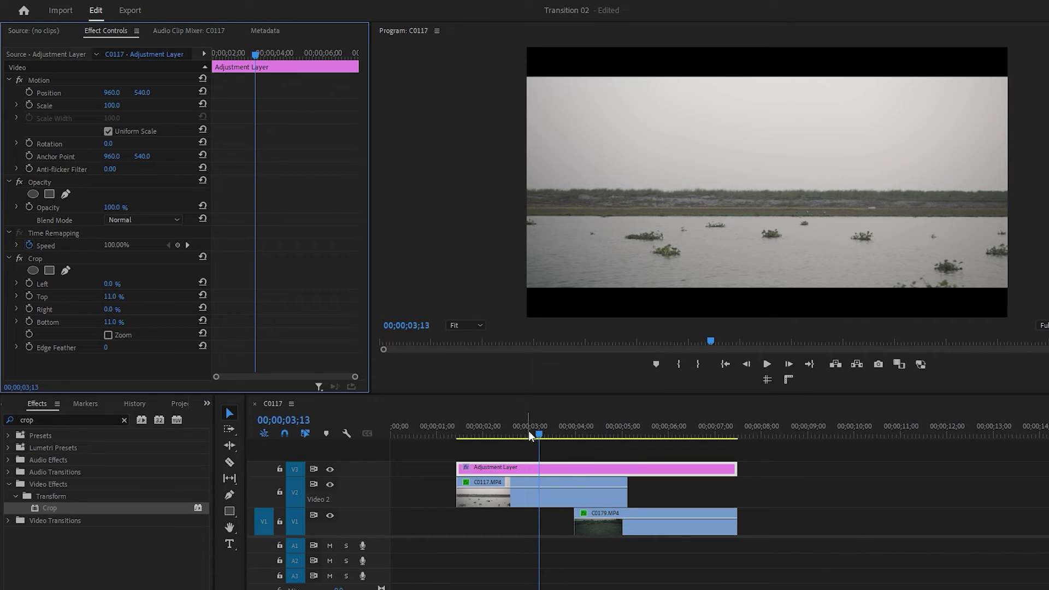
pyautogui.moveTo(539, 435); pyautogui.dragTo(455, 437)
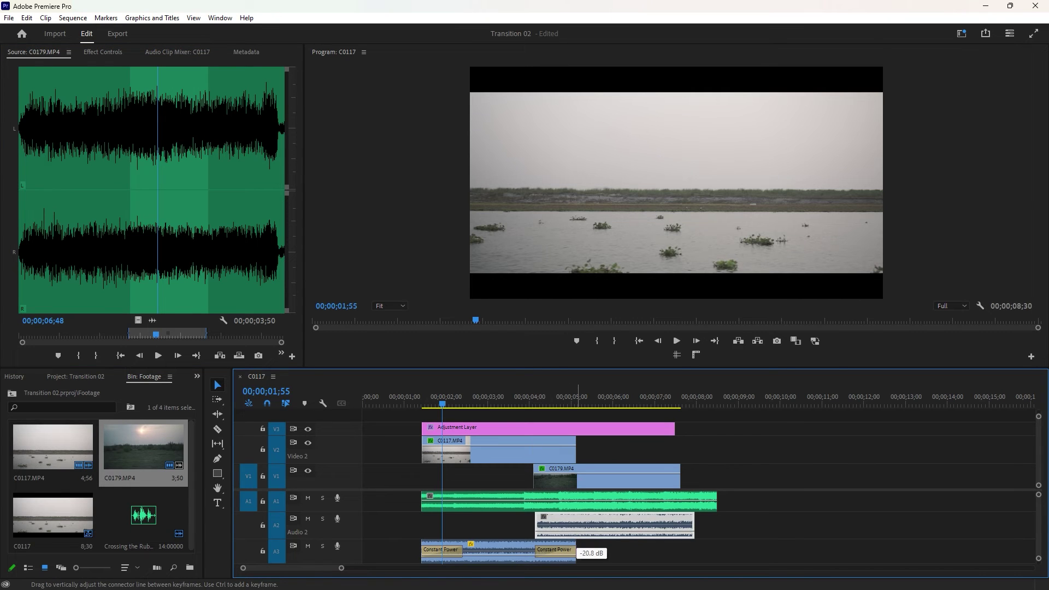
# Step: Add a lengthened Constant Power fade-in at the start of the A2 audio clip
pyautogui.rightClick(537, 524)
pyautogui.click(566, 501)
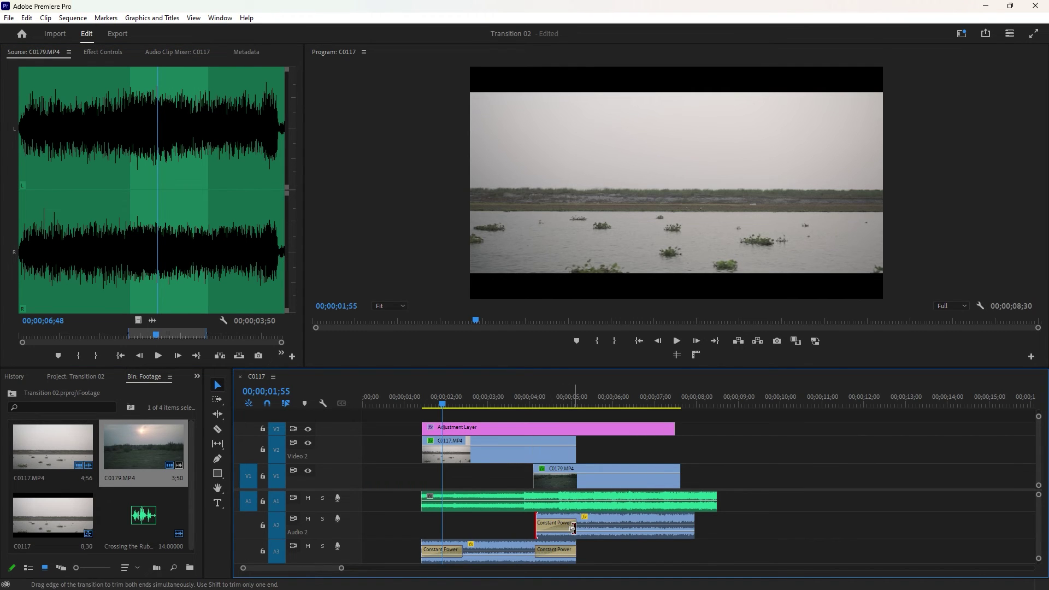
pyautogui.moveTo(576, 525); pyautogui.dragTo(599, 526)
# Step: Open Lumetri Color for the adjustment layer and raise its contrast
pyautogui.click(220, 18)
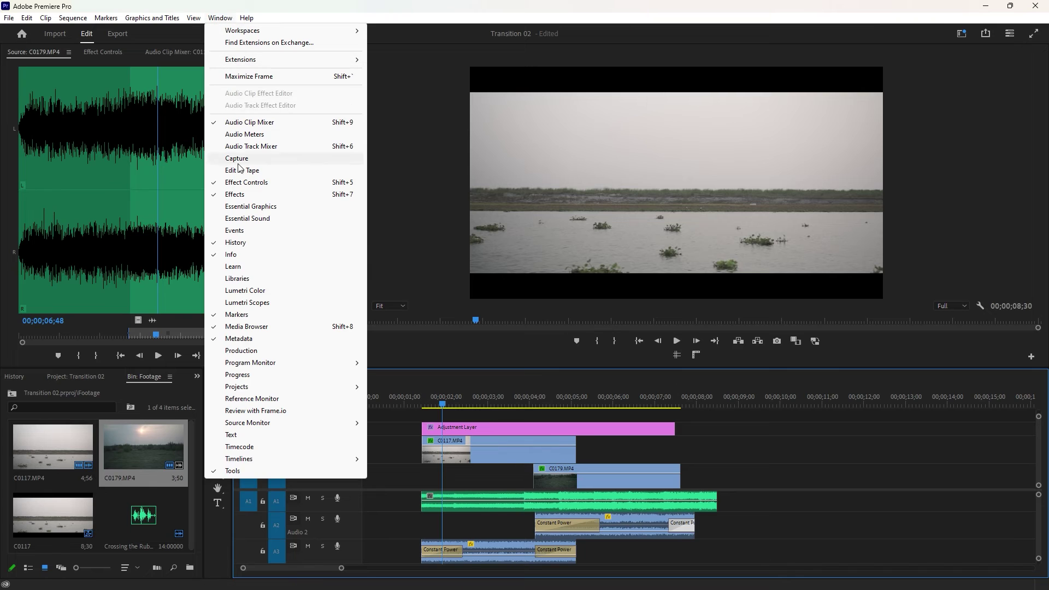
pyautogui.click(251, 293)
pyautogui.click(546, 428)
pyautogui.moveTo(958, 281); pyautogui.dragTo(932, 296)
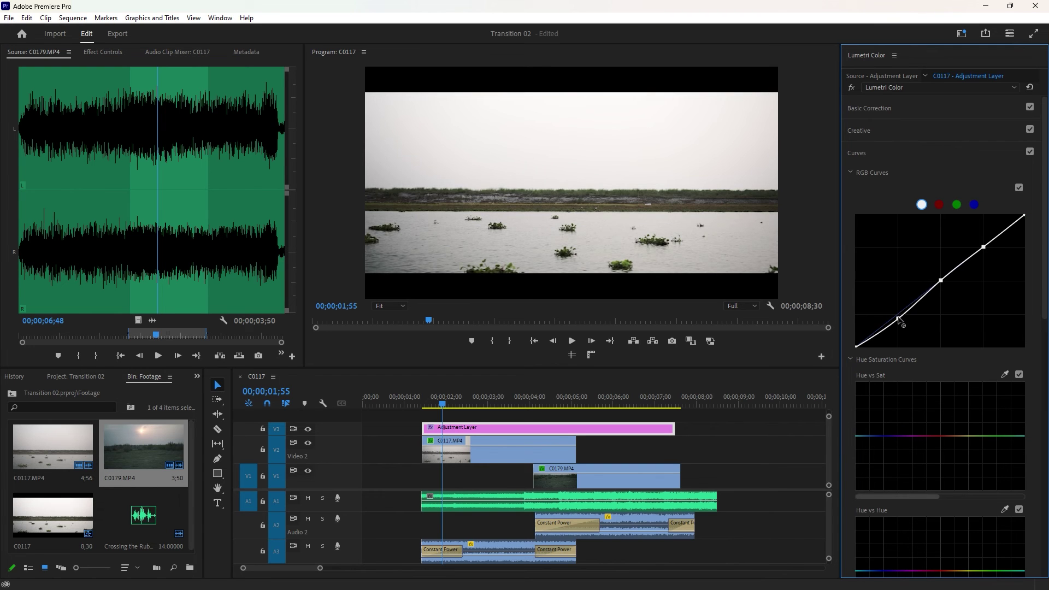